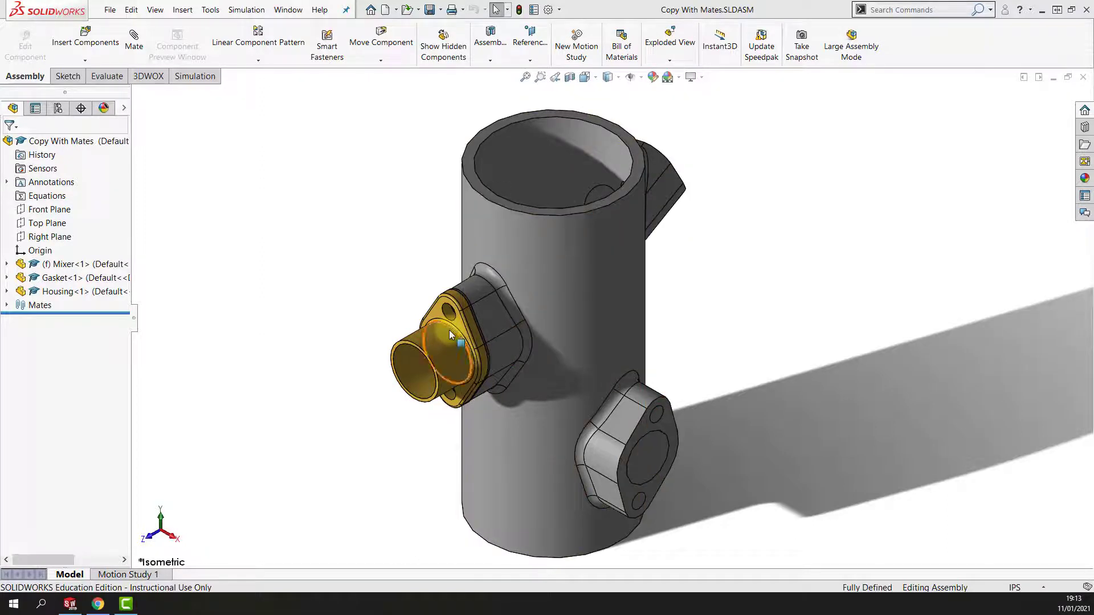
right_click(69, 279)
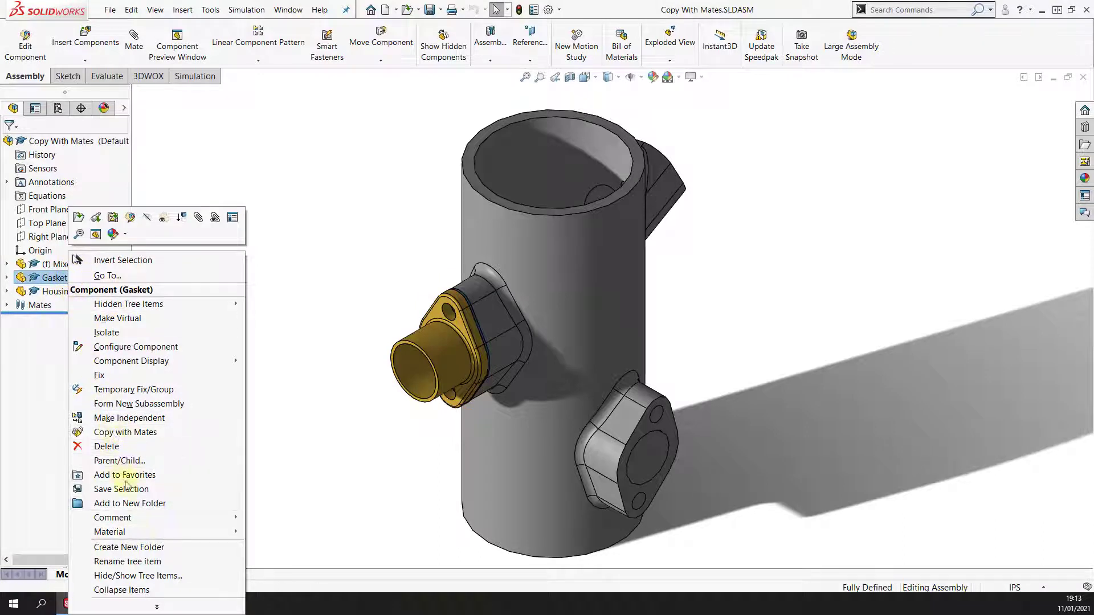
left_click(154, 608)
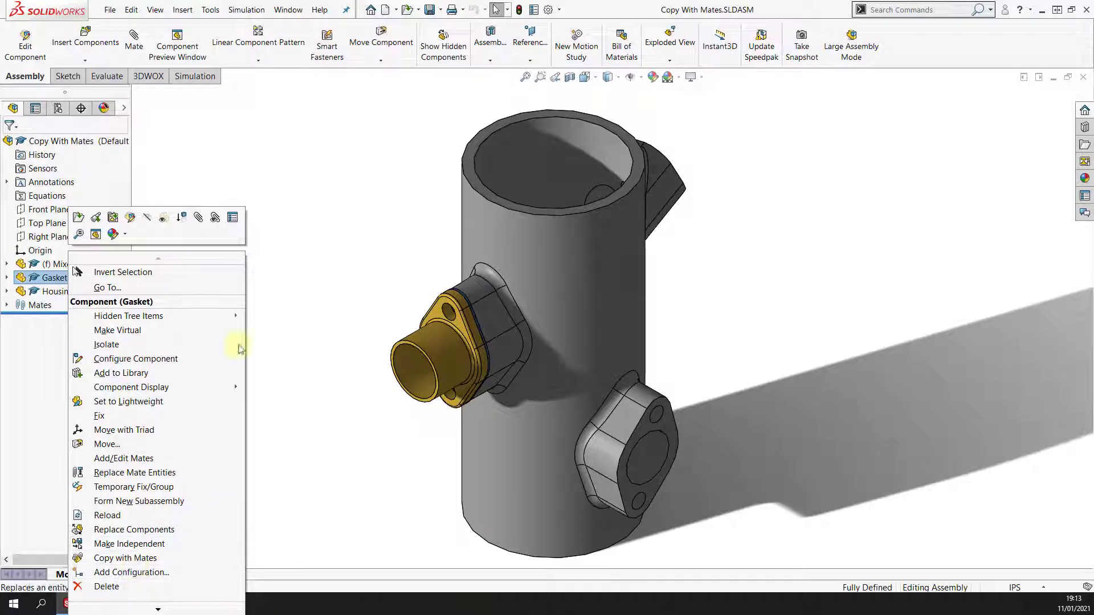
left_click(284, 238)
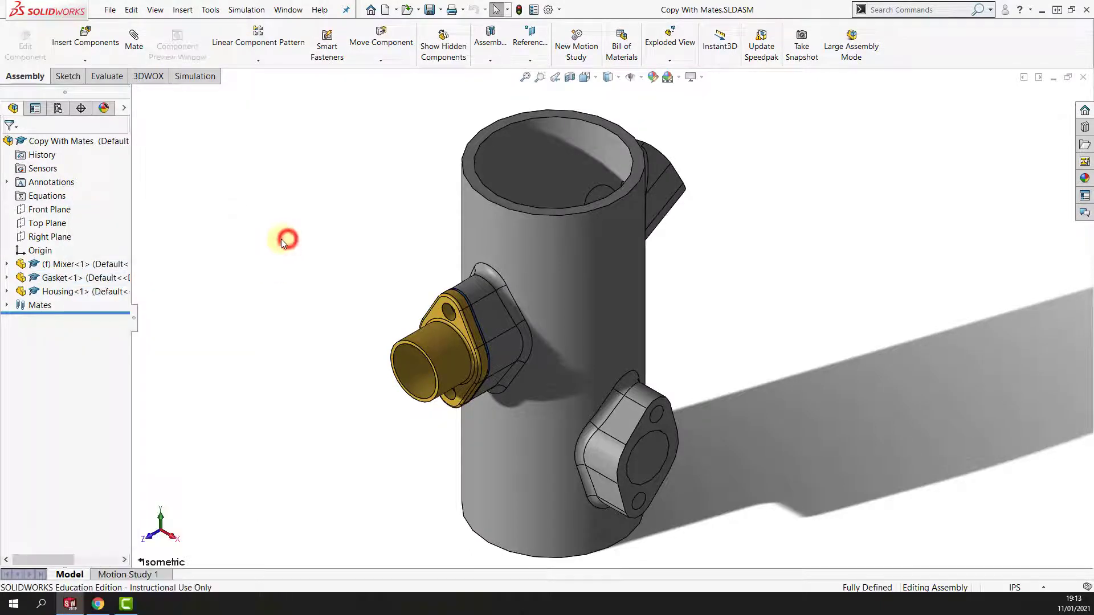
left_click(85, 60)
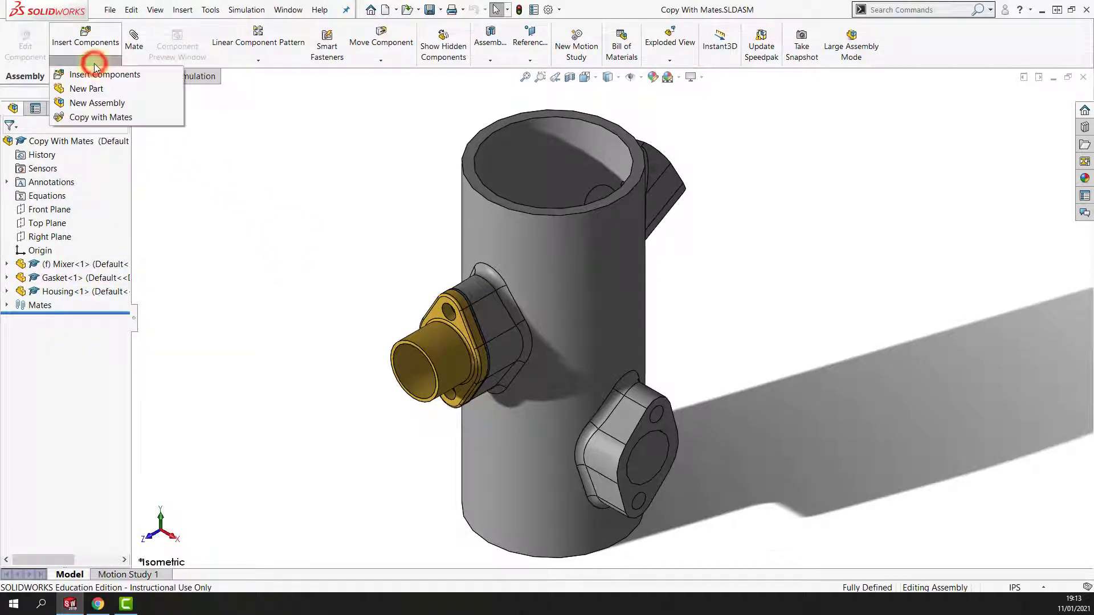
left_click(440, 354)
right_click(439, 355)
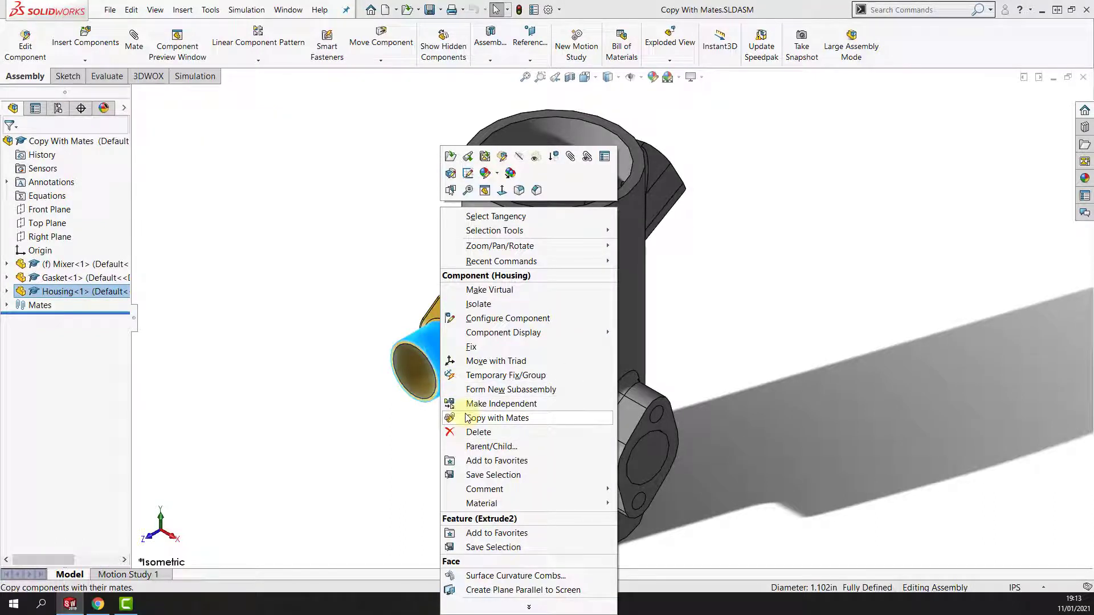
left_click(317, 280)
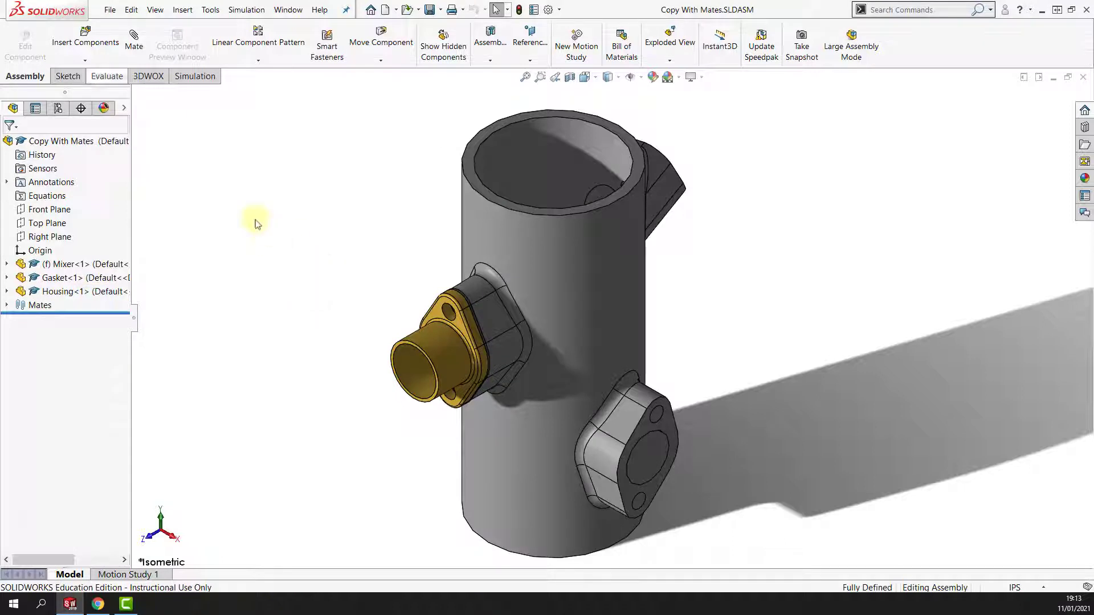
Copy the gasket with its mates onto the lower flange of the mixer, referencing the flange face, bore edge and upper bolt-hole edge
left_click(86, 59)
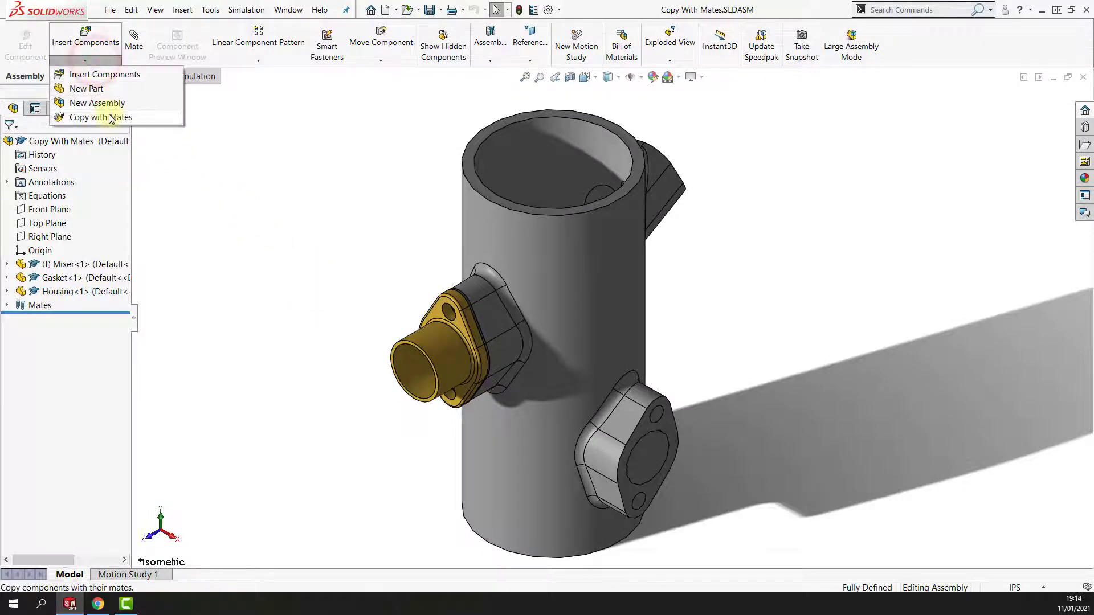
left_click(111, 117)
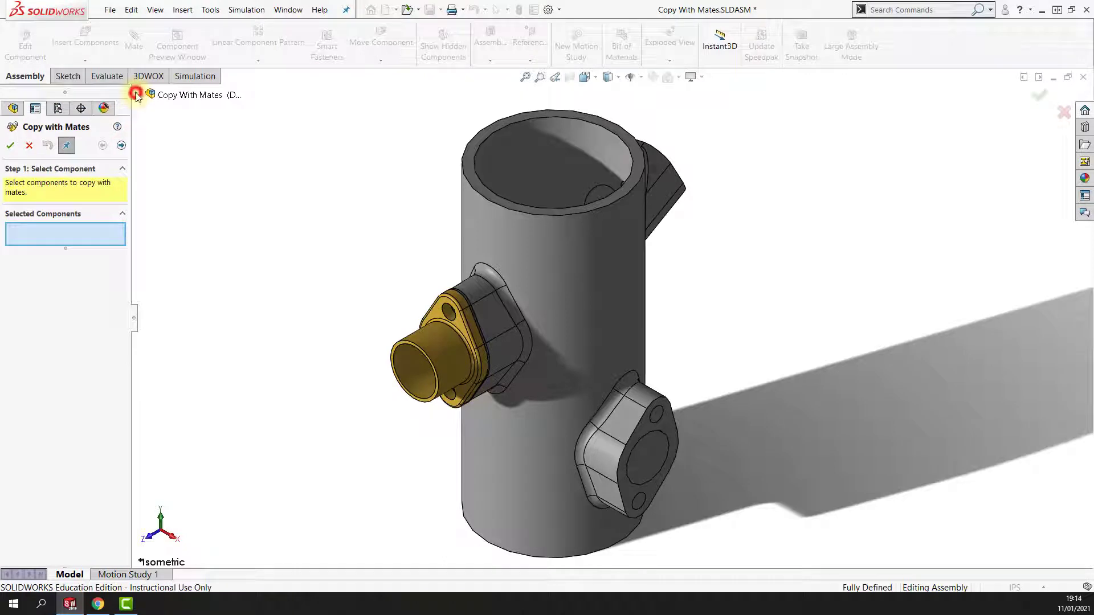
left_click(136, 95)
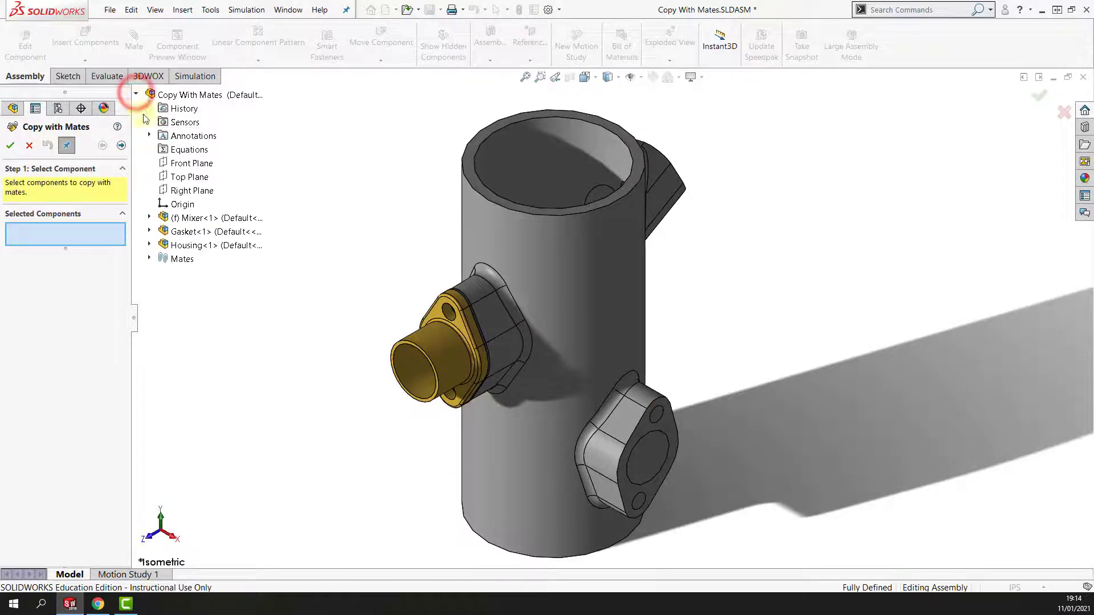
left_click(184, 236)
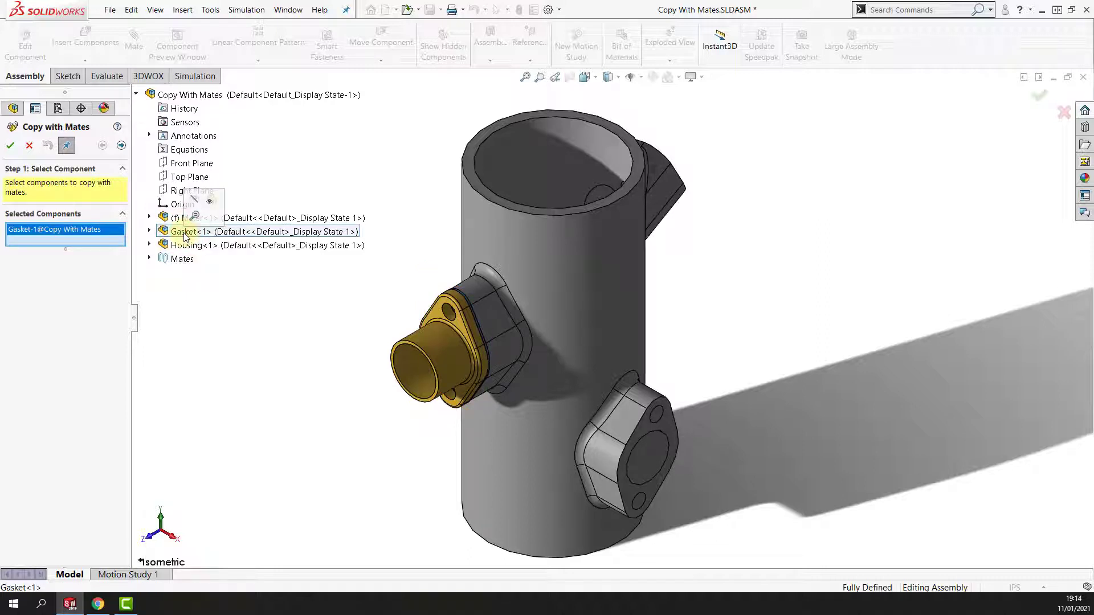
left_click(121, 147)
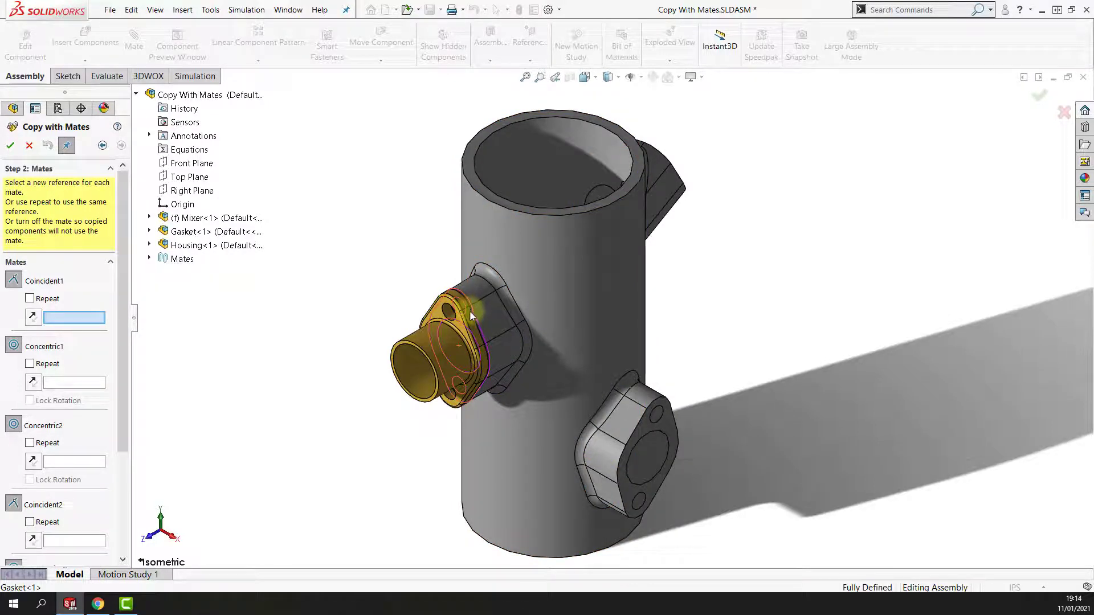
left_click(665, 423)
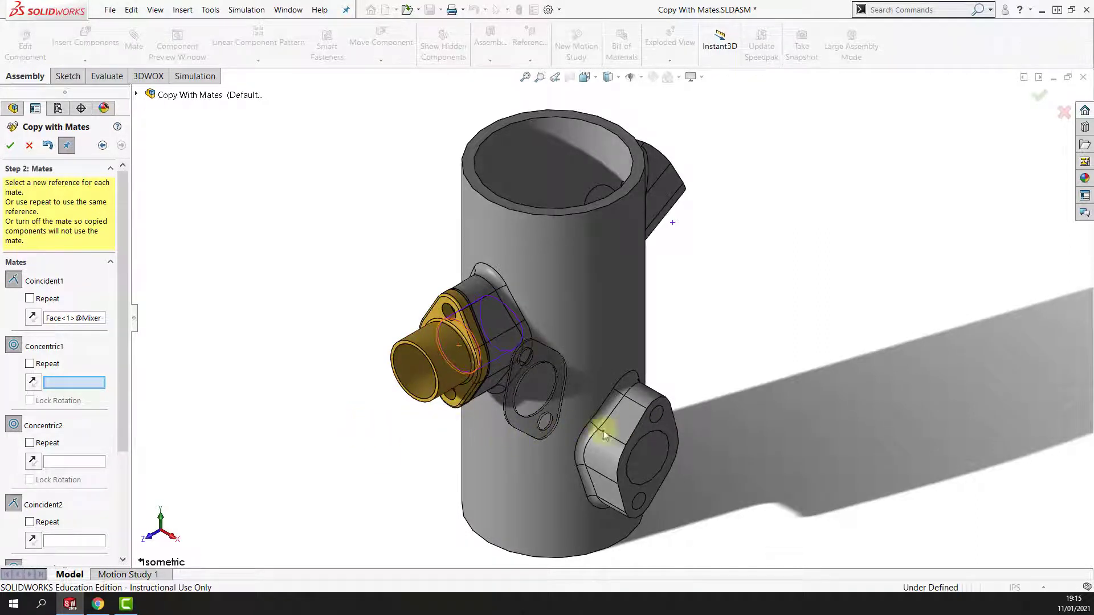
left_click(658, 437)
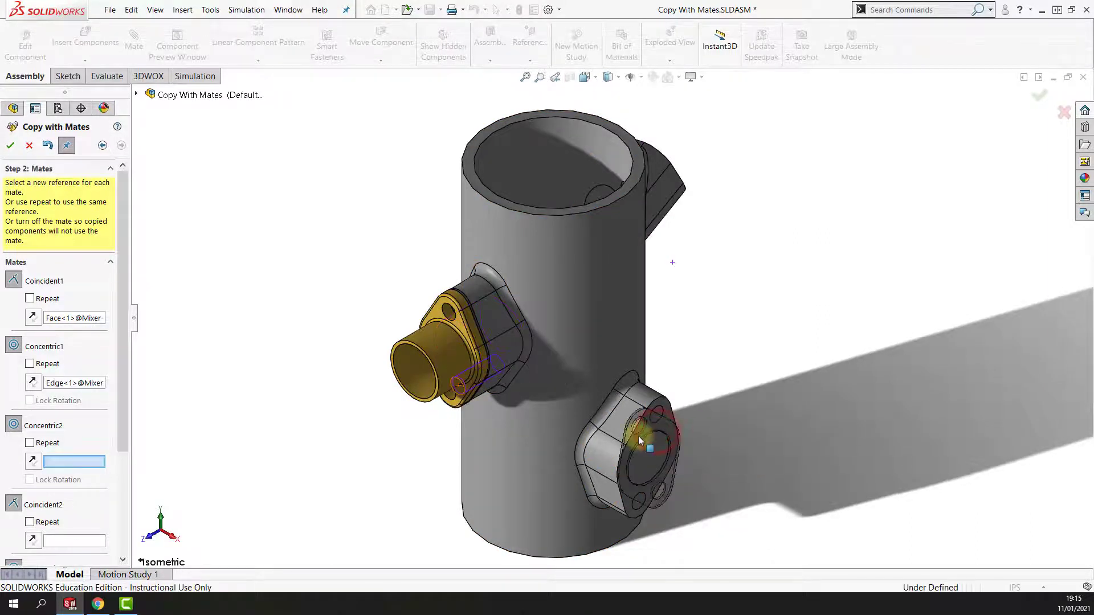
left_click(659, 414)
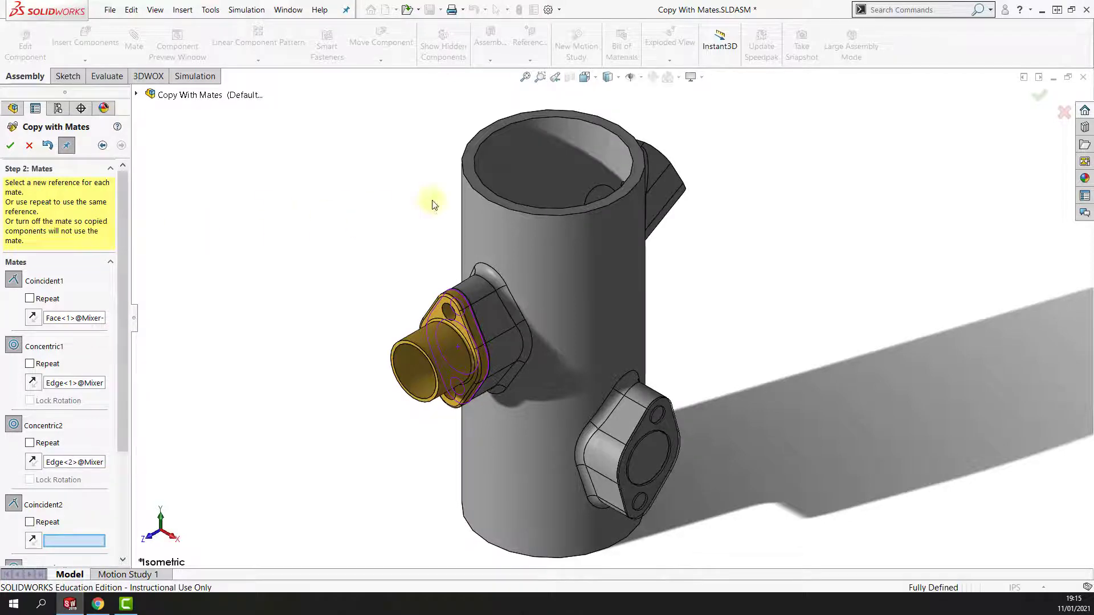
middle_click_drag(521, 240, 384, 368)
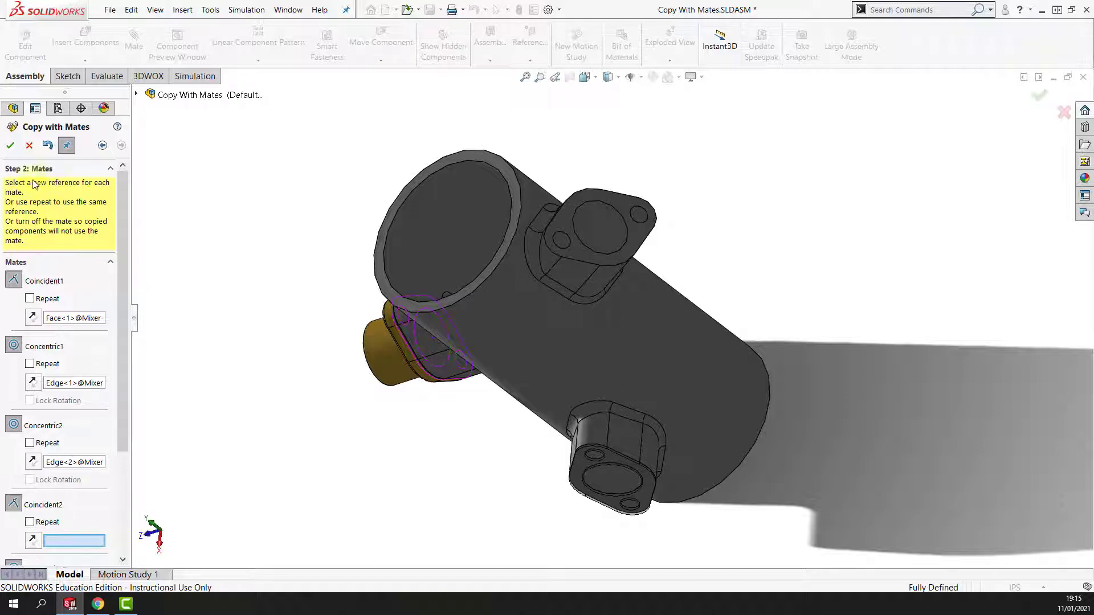
left_click(10, 147)
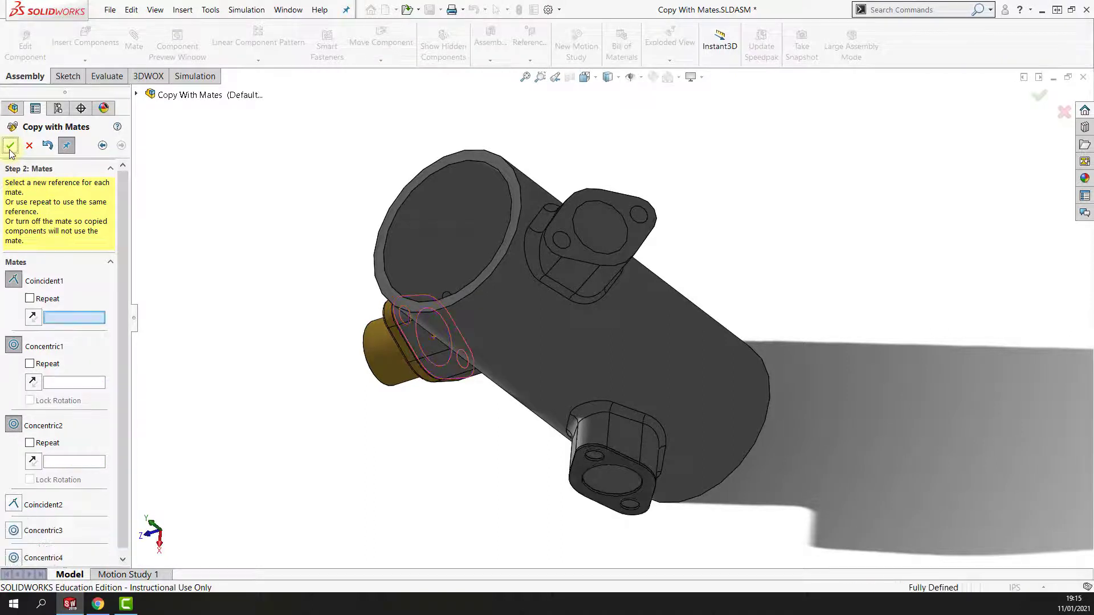
Place another gasket copy on the mixer's upper angled flange using its face, bore edge and upper bolt-hole edge, and finish Copy with Mates
left_click(620, 204)
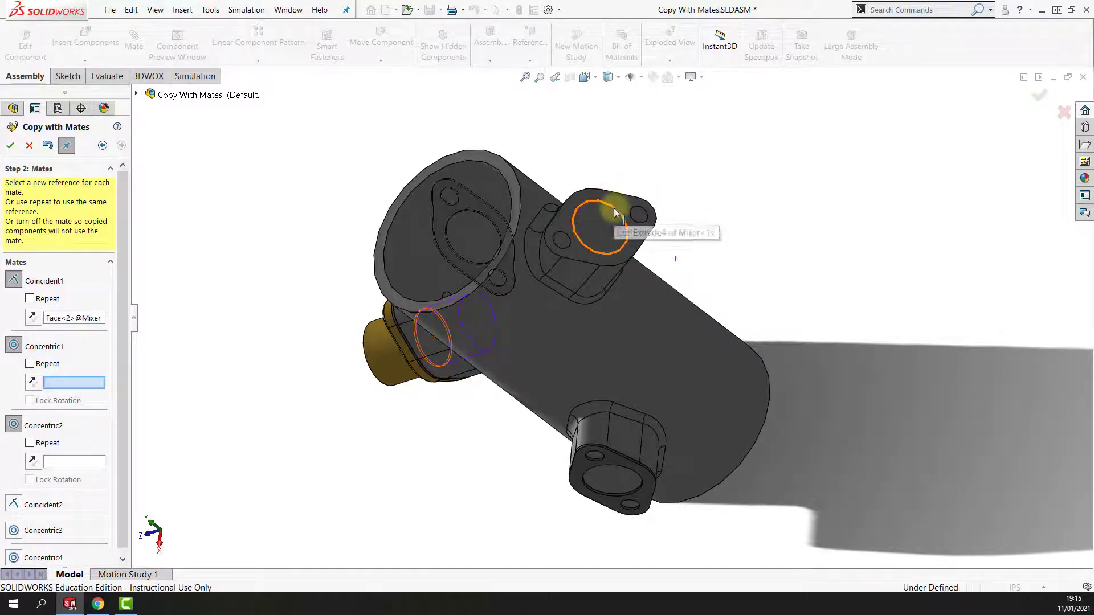
left_click(621, 206)
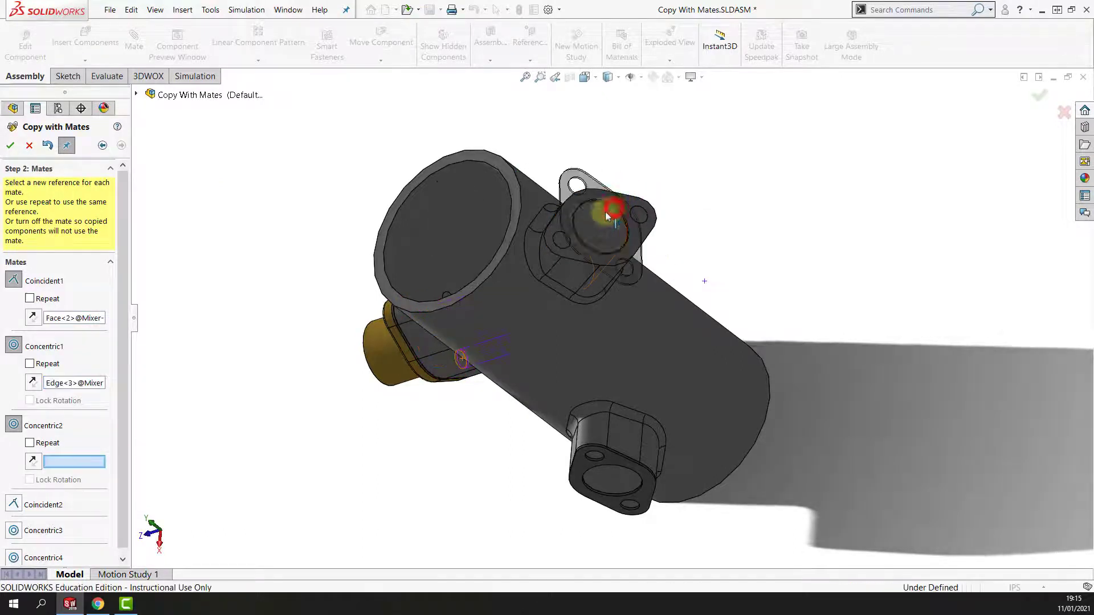
left_click(557, 238)
middle_click_drag(556, 233, 351, 200)
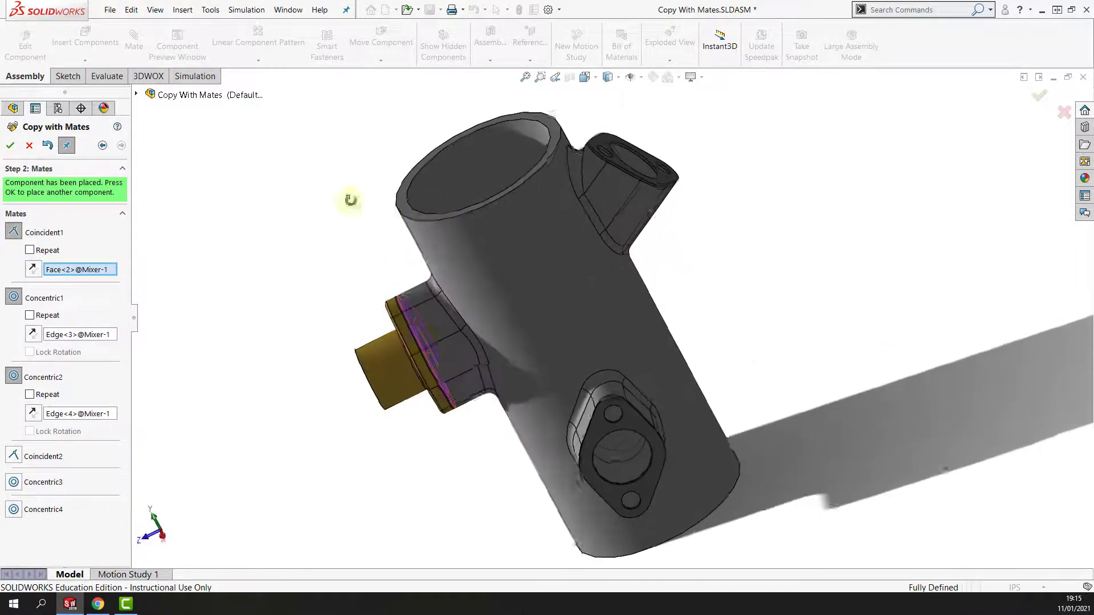
left_click(10, 145)
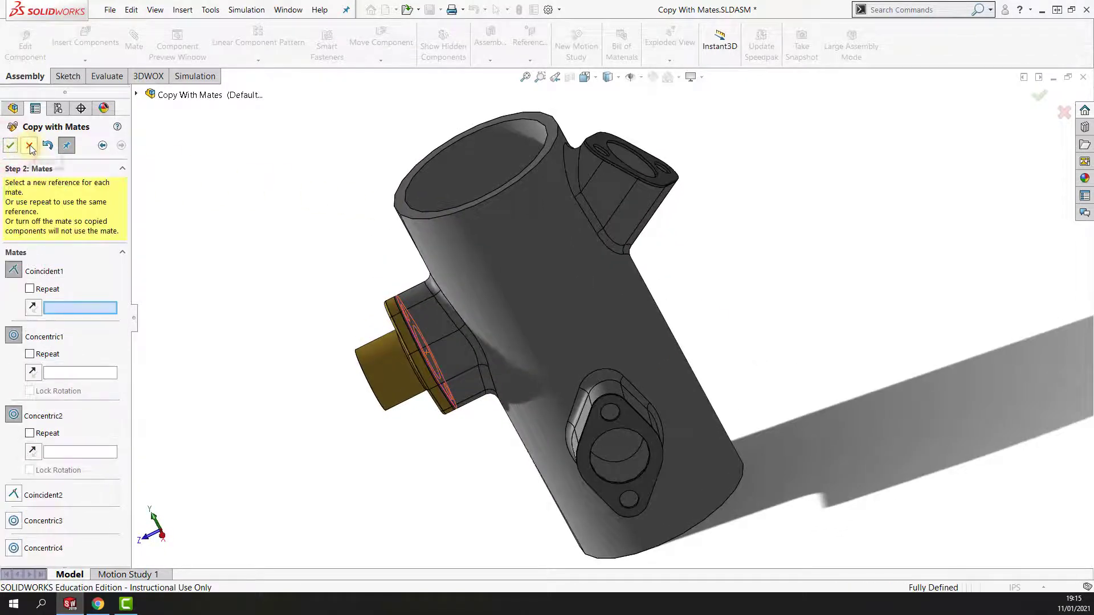
left_click(30, 146)
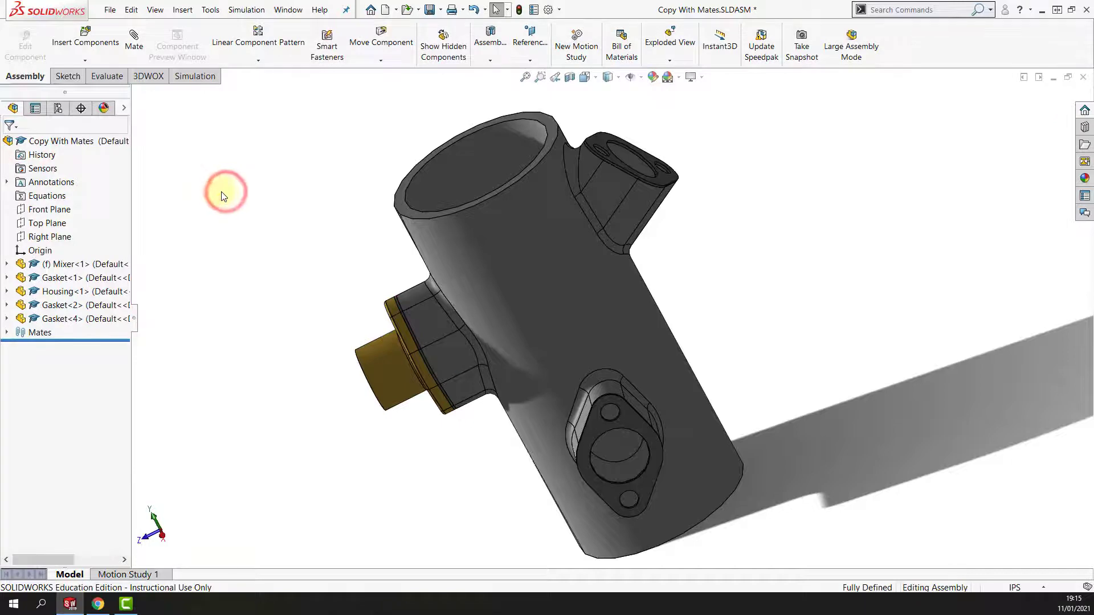
Copy the housing with its mates onto the lower gasket, referencing the gasket's outer face, bore edge and upper bolt-hole edge
middle_click_drag(221, 192, 223, 196)
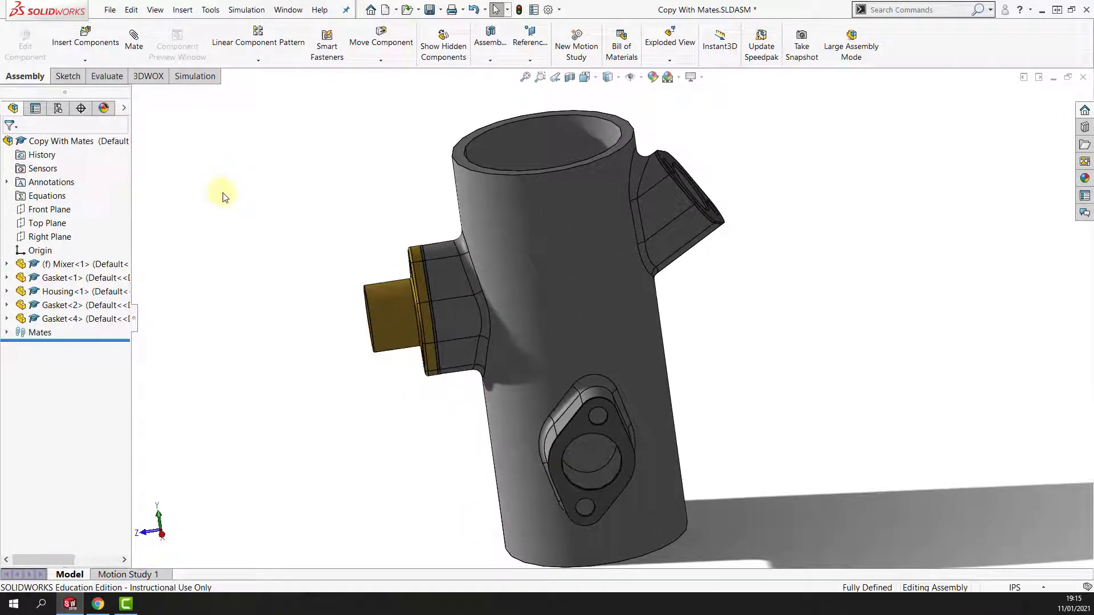
left_click(391, 303)
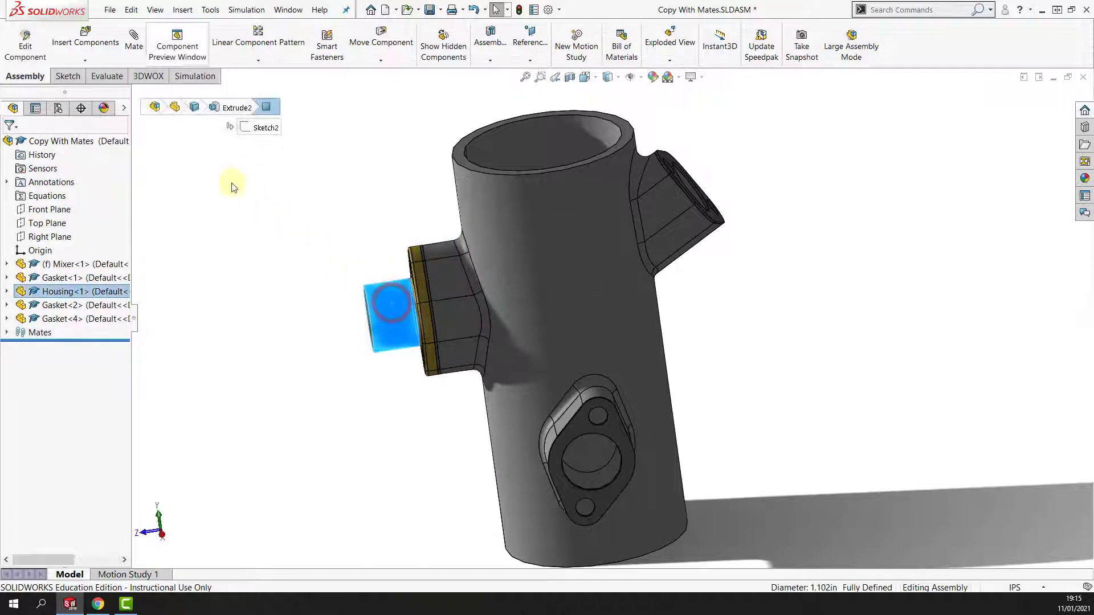
left_click(84, 60)
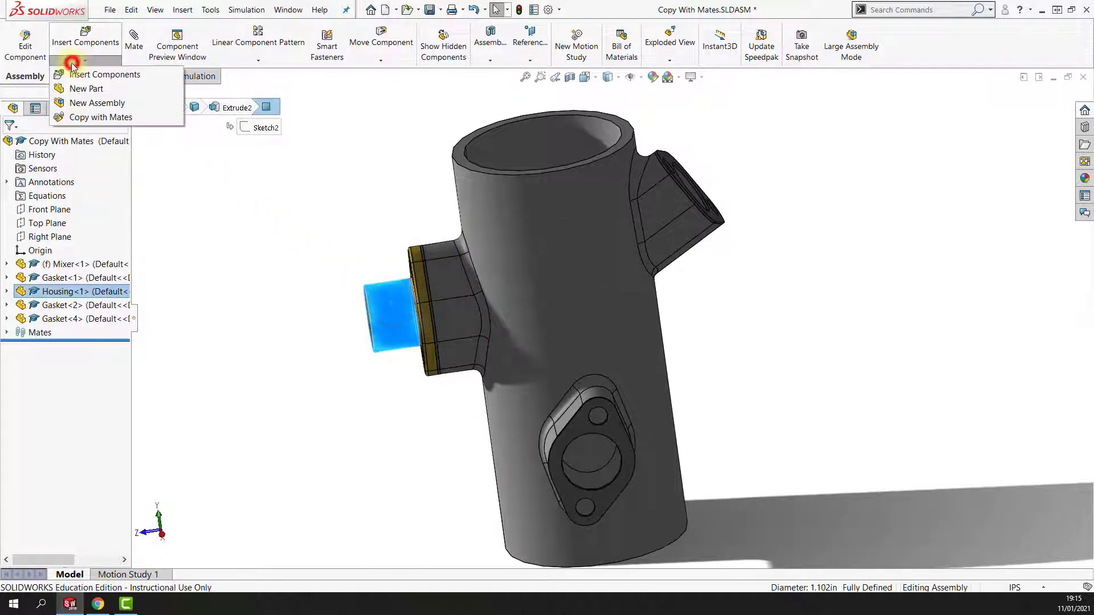
left_click(92, 118)
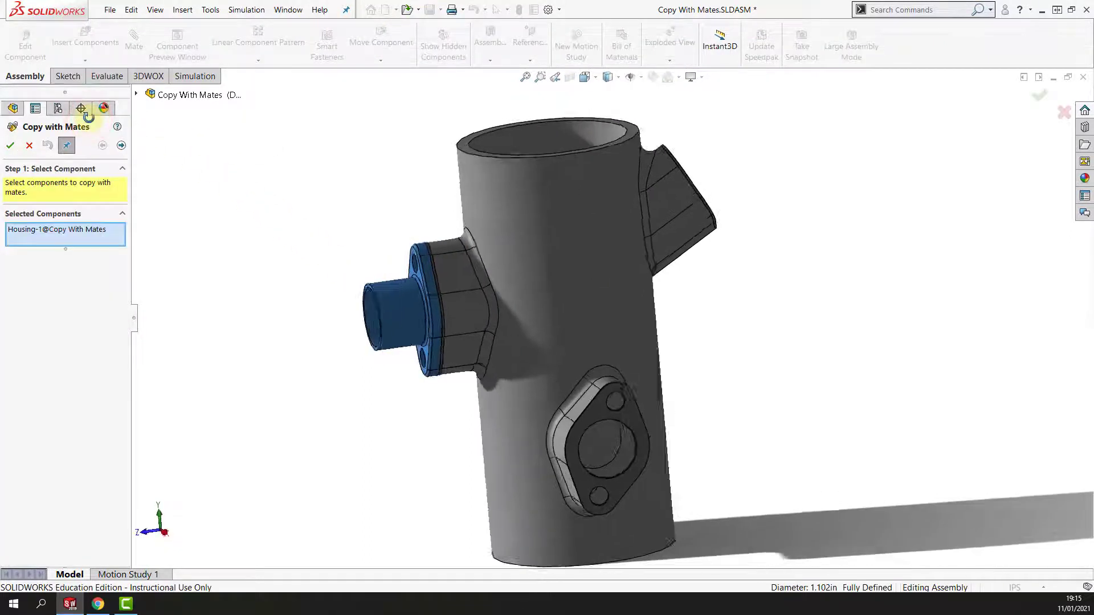
middle_click_drag(89, 117, 93, 121)
left_click(121, 146)
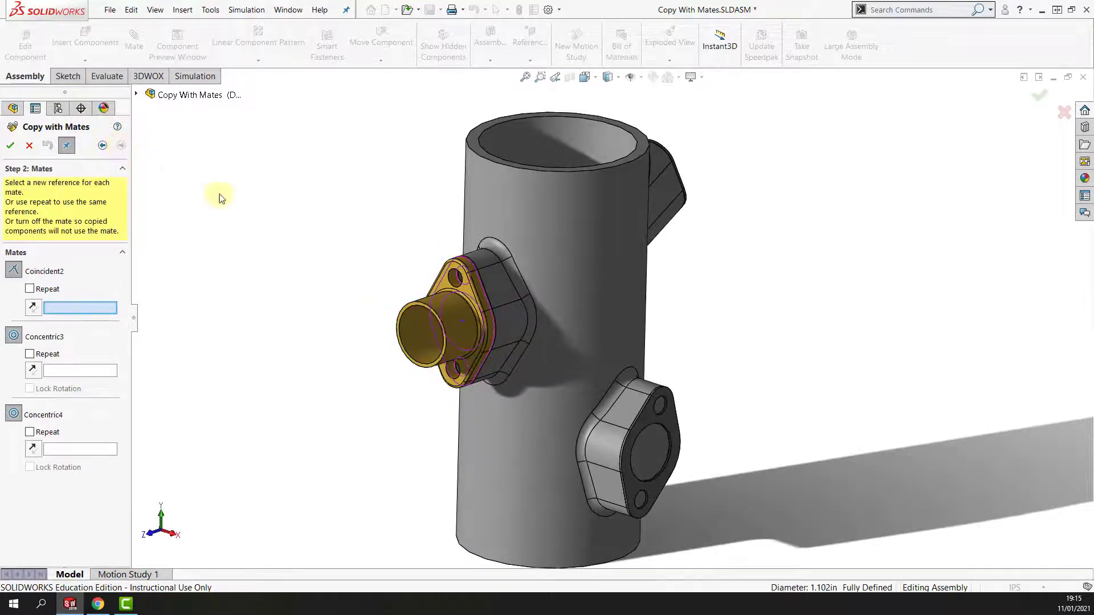
left_click(670, 421)
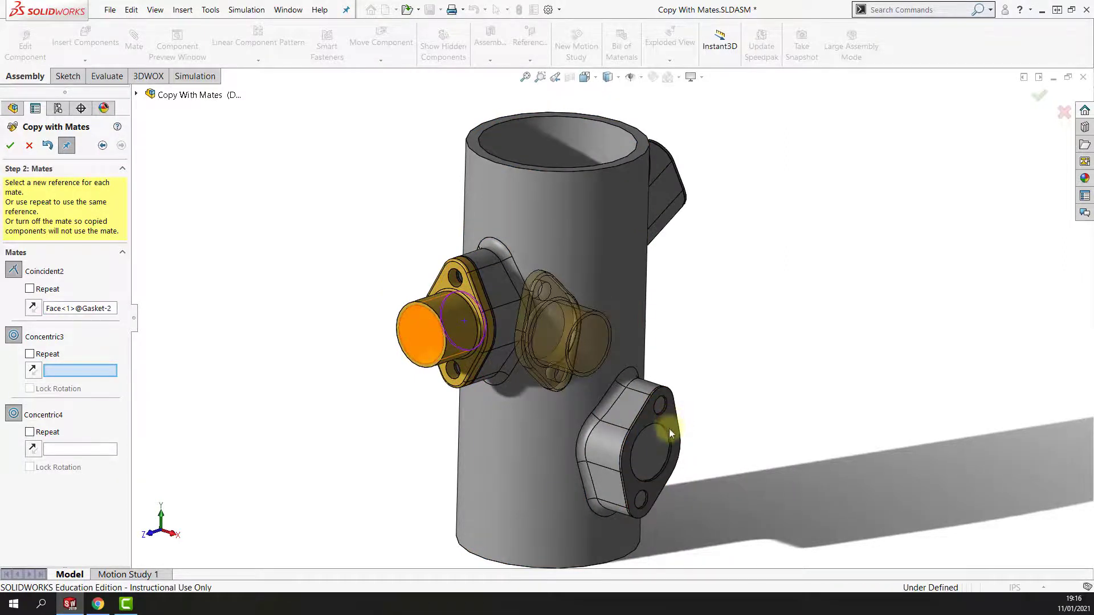
left_click(670, 436)
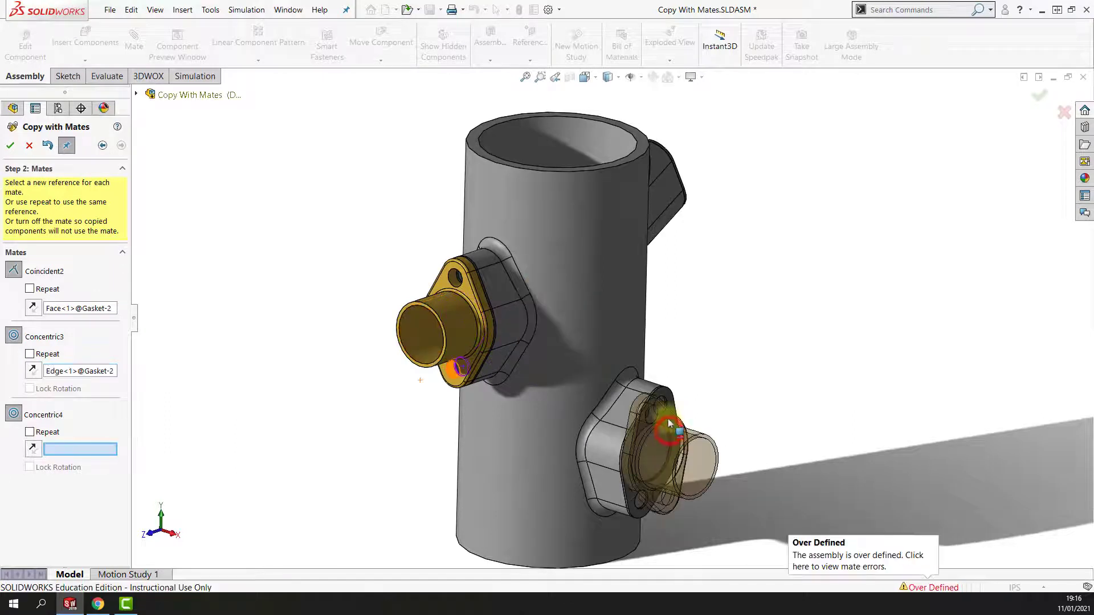
left_click(666, 399)
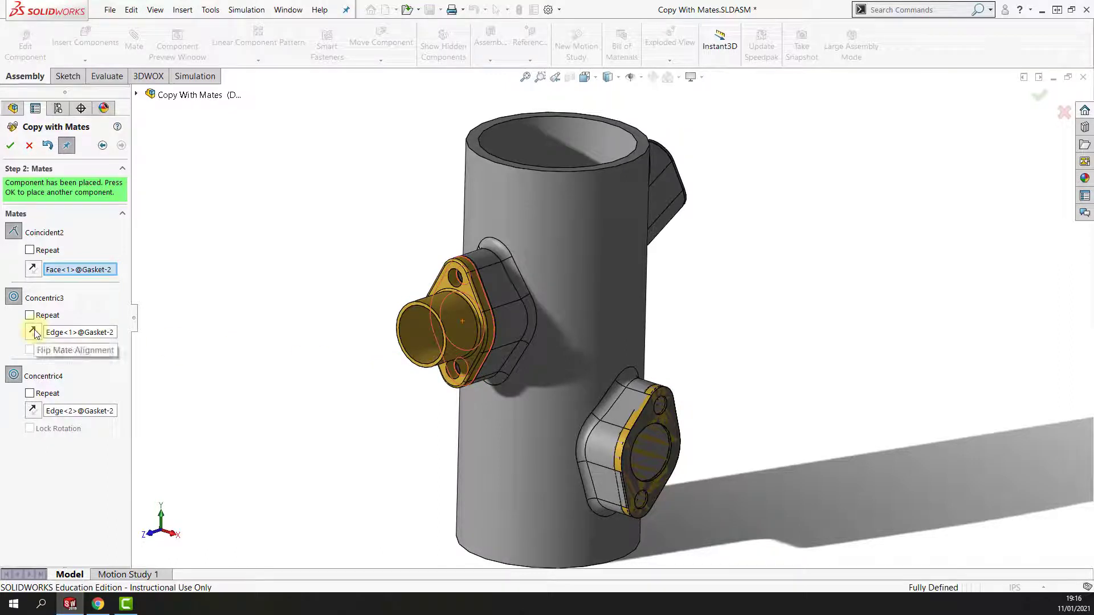
Flip the copied housing's coincident mate alignment so its pipe points outward from the lower flange, and accept the placement
left_click(34, 267)
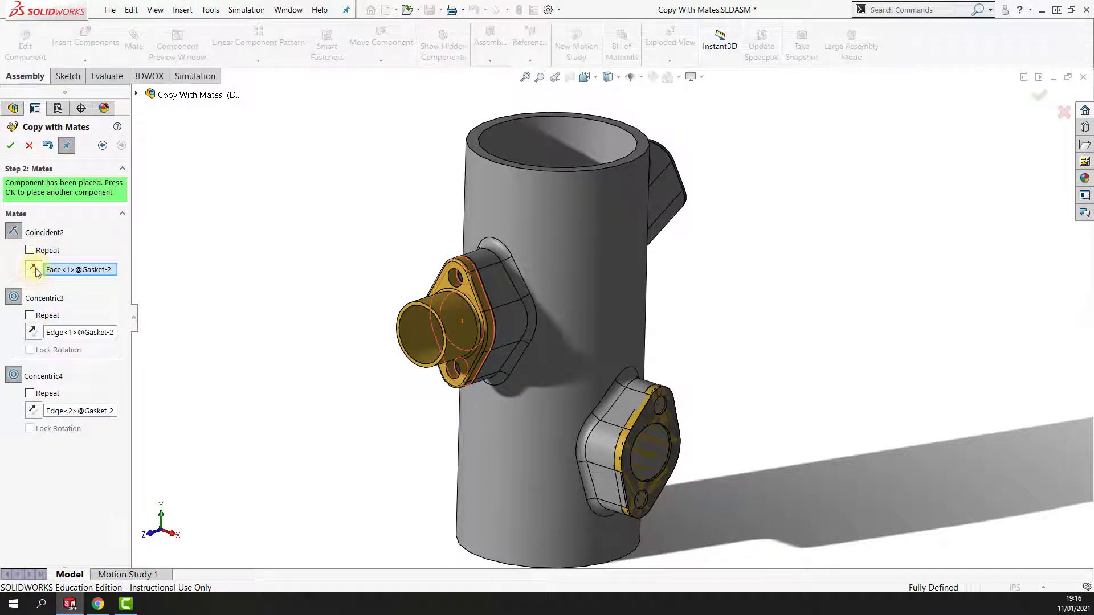
left_click(35, 272)
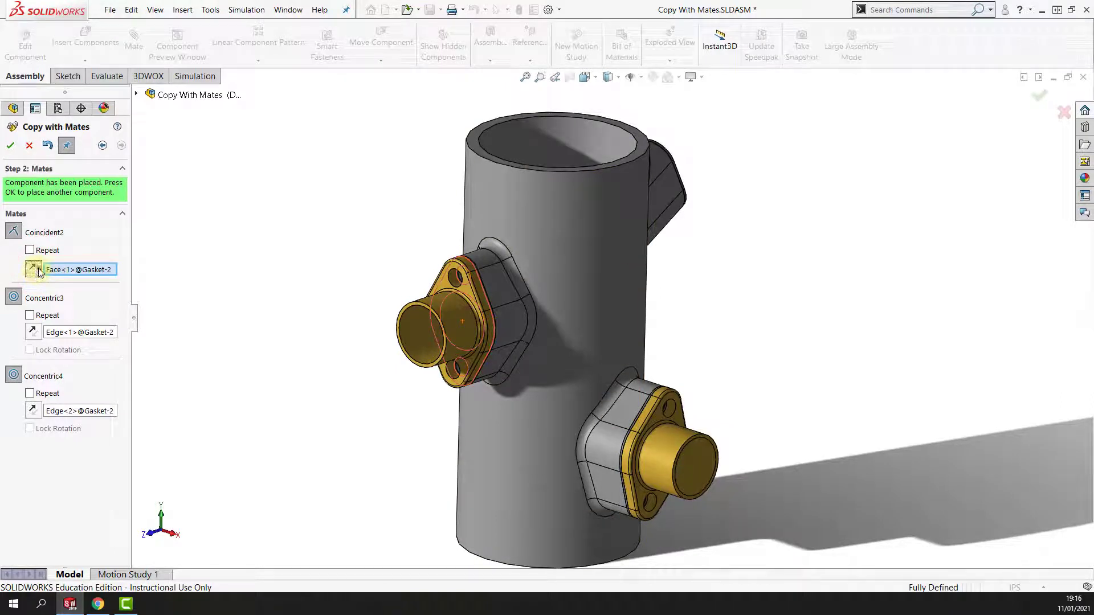
left_click(35, 270)
left_click(35, 270)
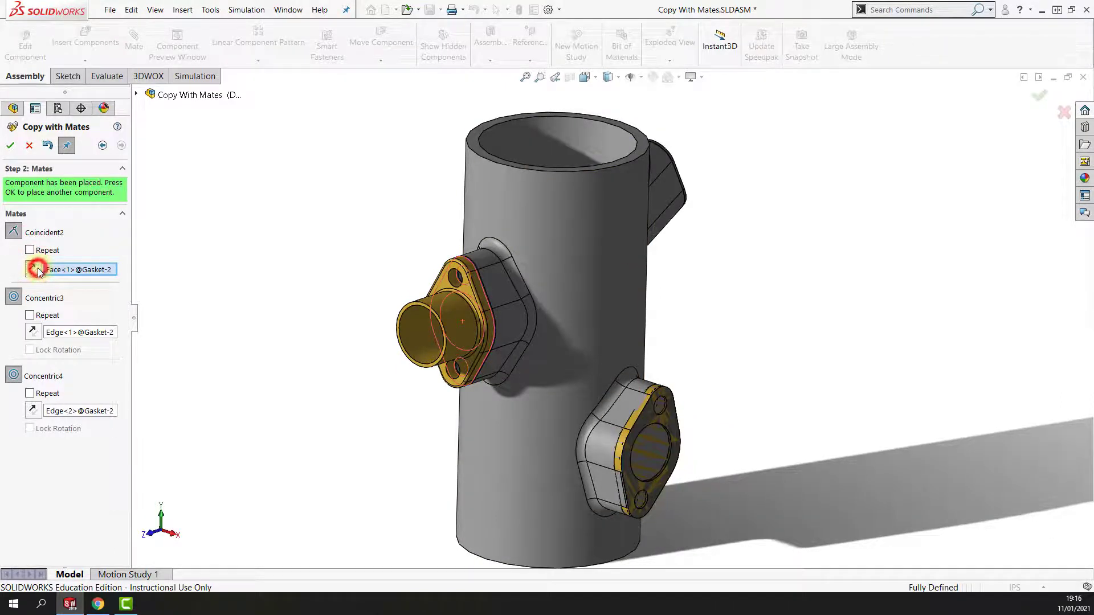
middle_click_drag(458, 450, 402, 450)
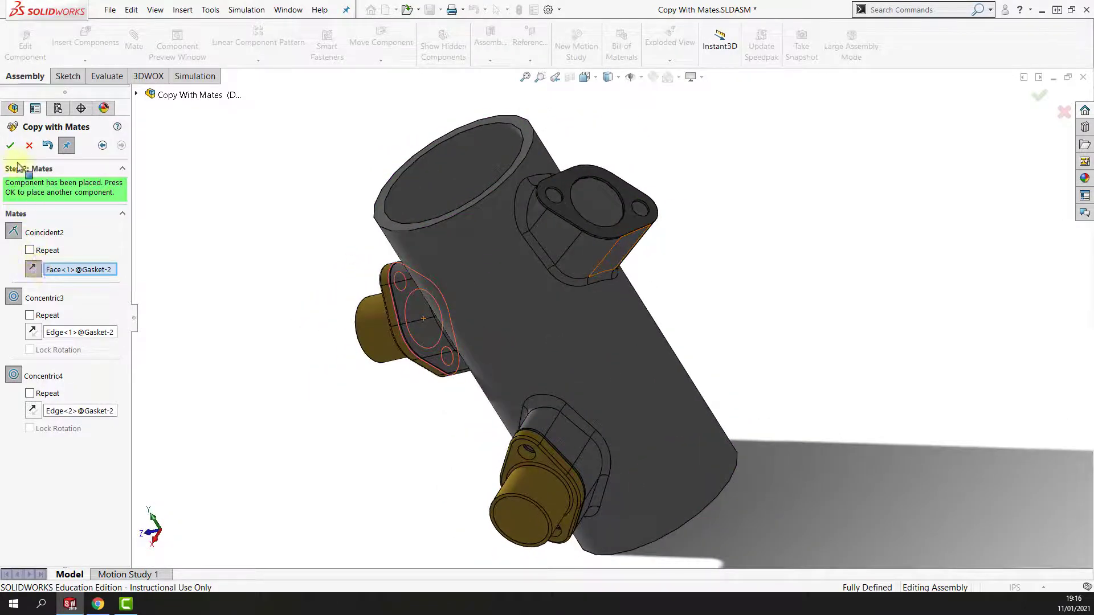
left_click(11, 147)
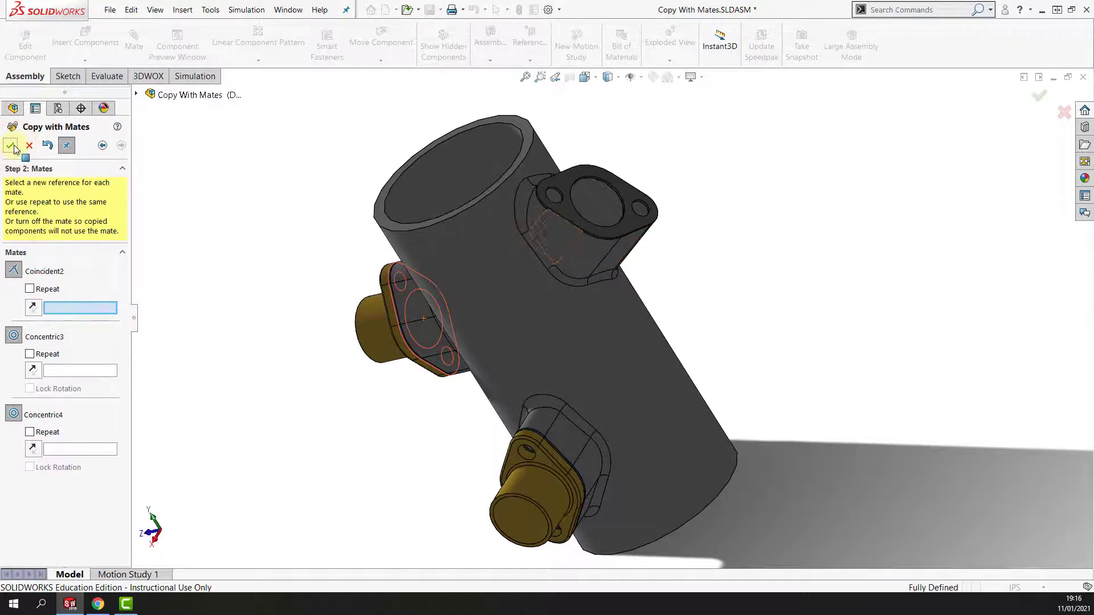
Place another housing copy on the upper angled gasket's face, bore and bolt-hole edges, with its coincident alignment flipped outward
left_click(621, 209)
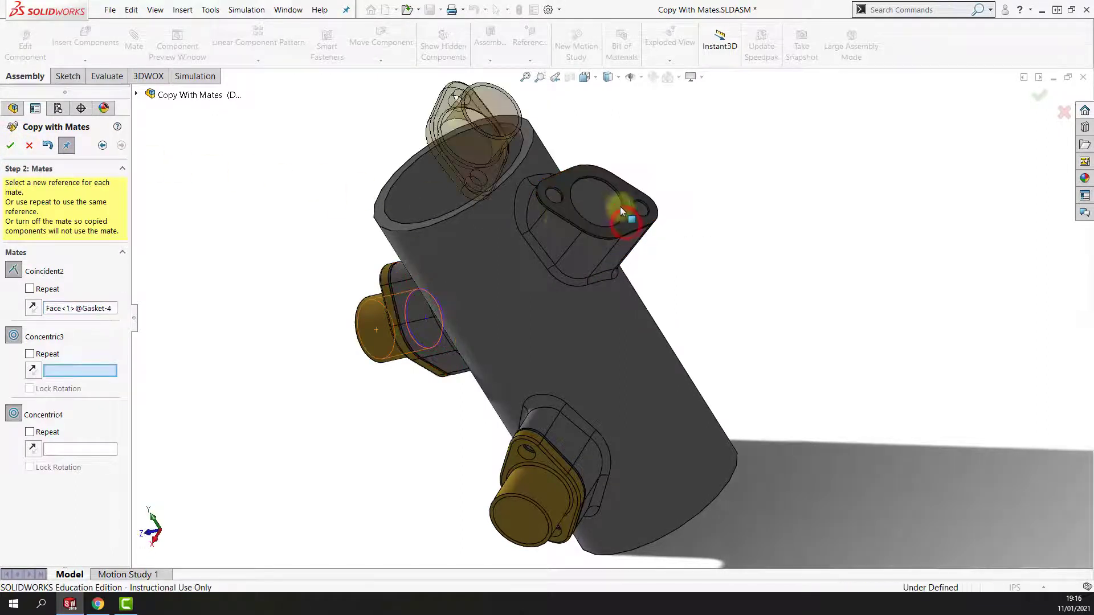
left_click(606, 188)
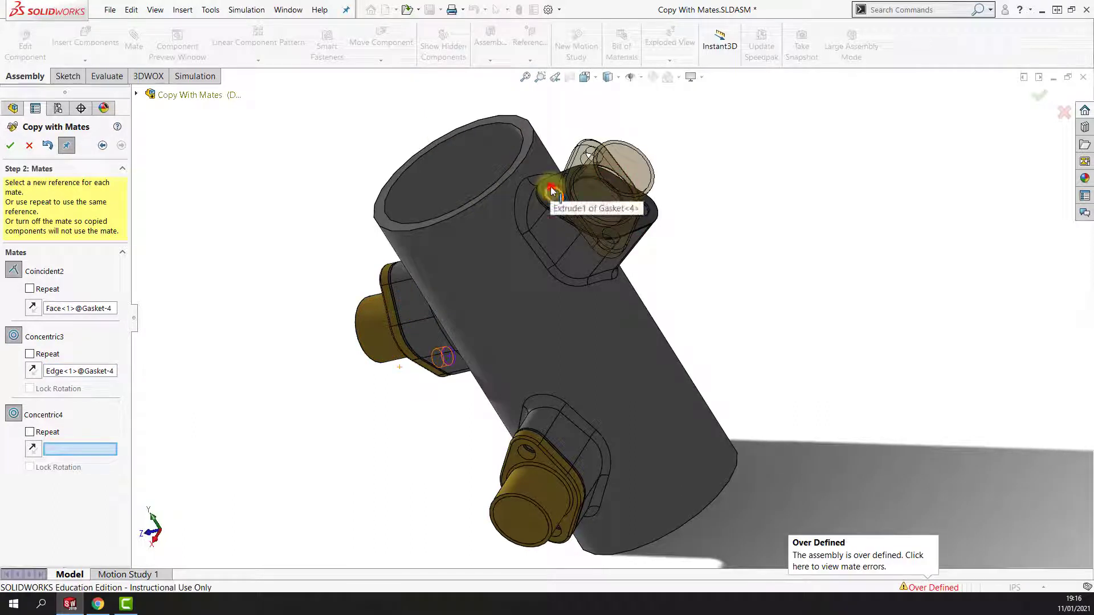
left_click(551, 192)
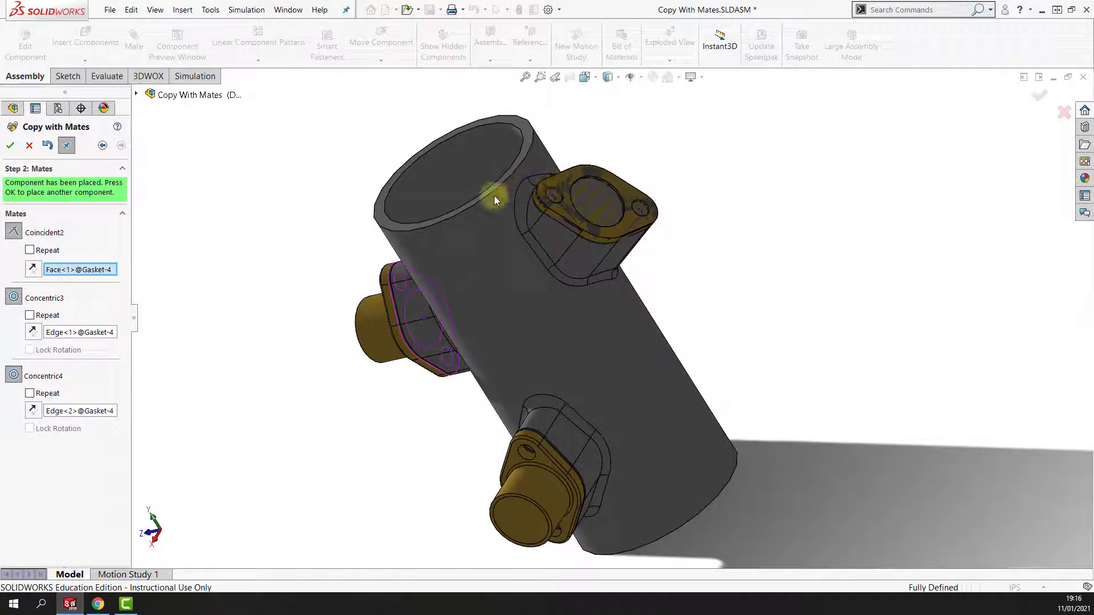
left_click(32, 270)
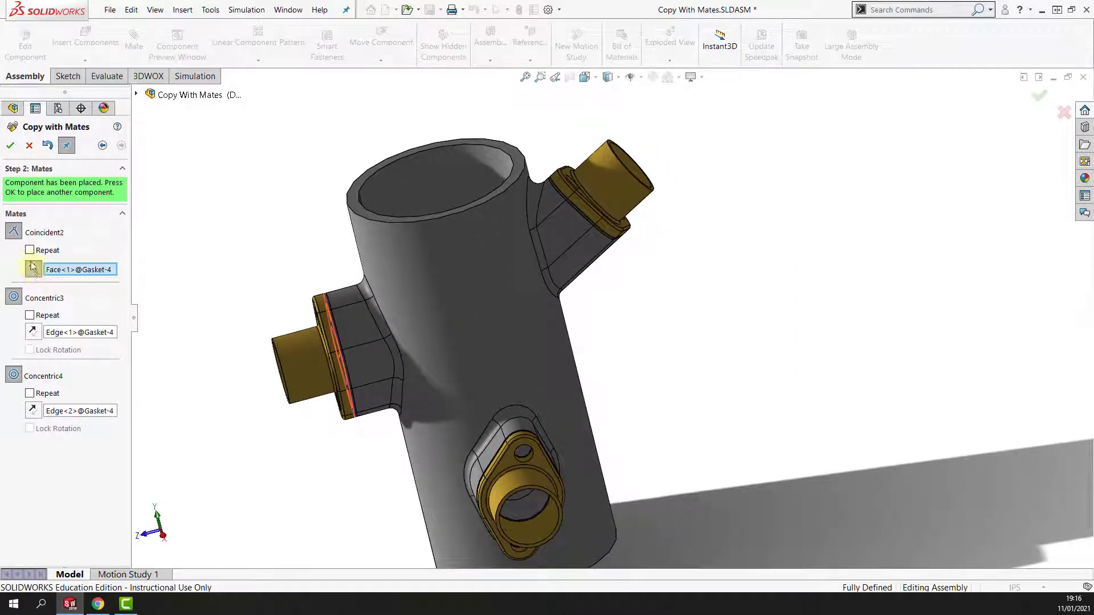
left_click(11, 145)
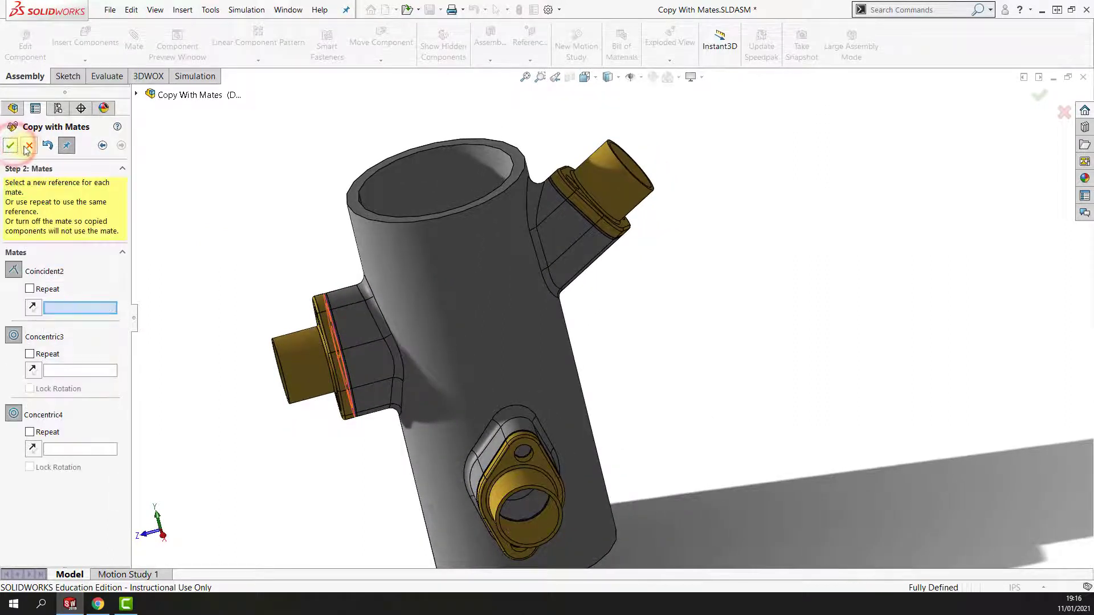
left_click(12, 146)
middle_click_drag(193, 189, 270, 279)
key("ctrl+7")
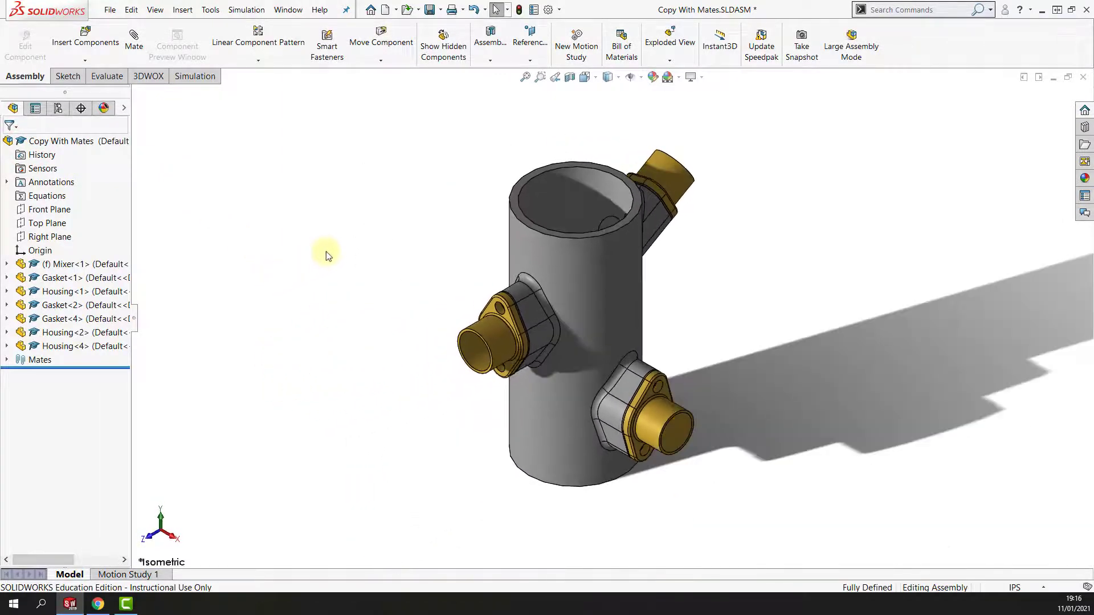